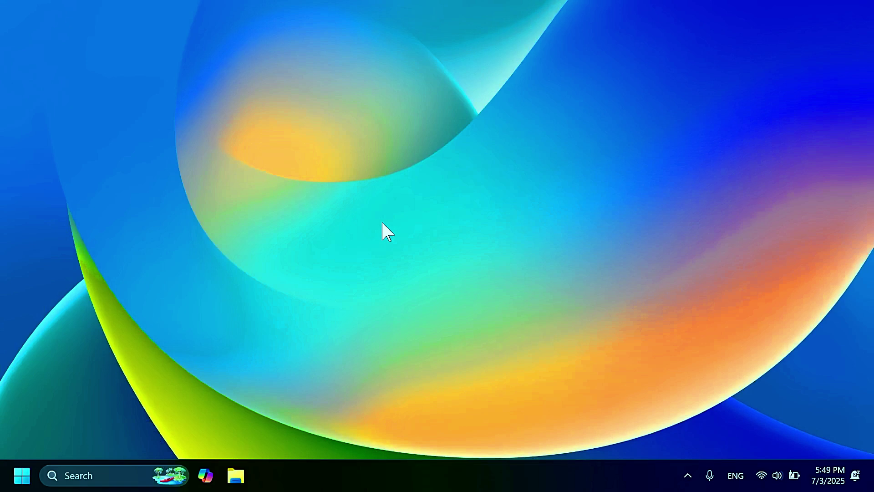
Open Settings and go to the Windows Insider Program page under Windows Update.
key(super+i)
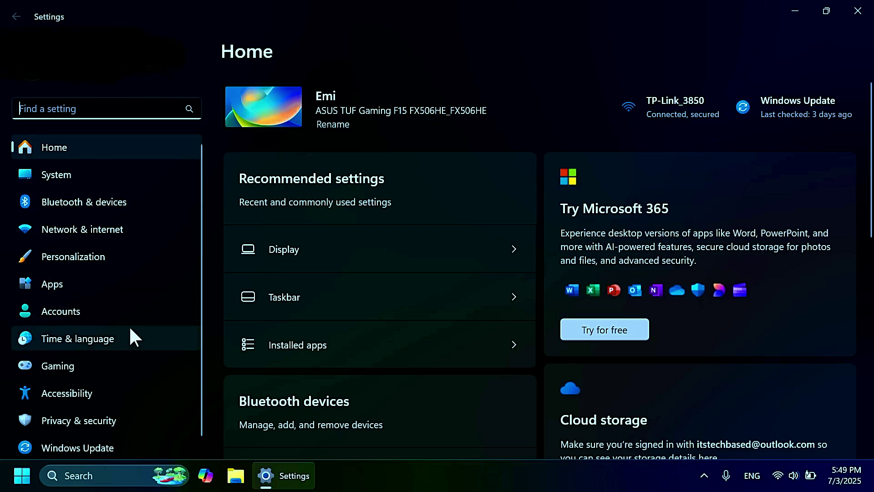
scroll(110, 364, down, 1)
click(82, 435)
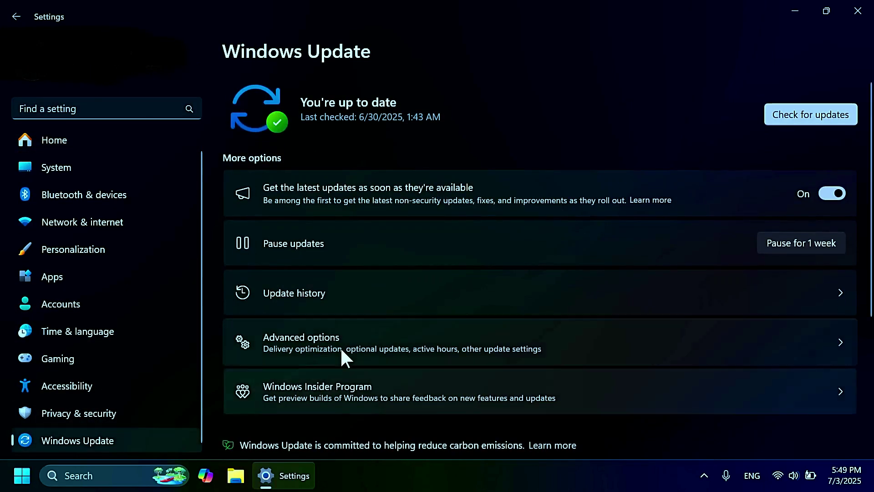
click(353, 403)
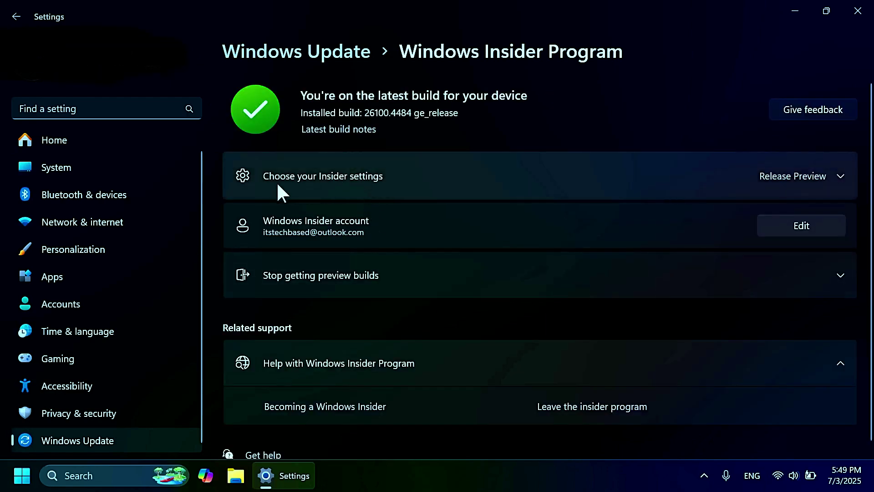
Expand 'Choose your Insider settings' to list the Canary, Dev, Beta and Release Preview channels.
click(363, 180)
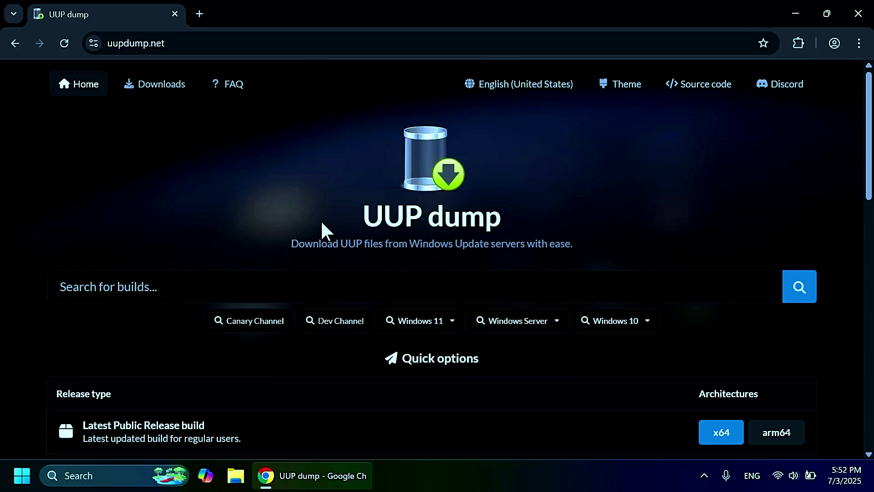
Fetch the Latest Dev Channel x64 build and pick Windows 11 Insider Preview 26200.5670.
scroll(296, 220, down, 3)
scroll(296, 219, down, 2)
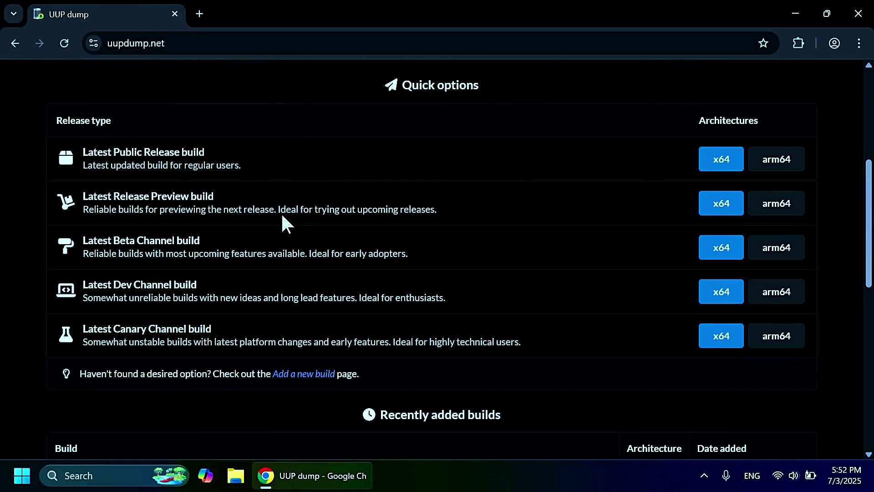
drag(99, 282, 203, 283)
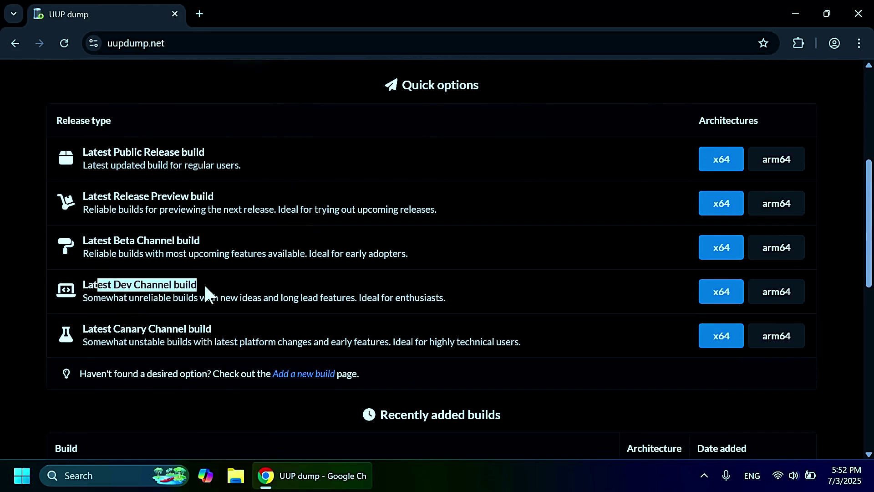
click(203, 283)
drag(114, 284, 196, 286)
click(213, 288)
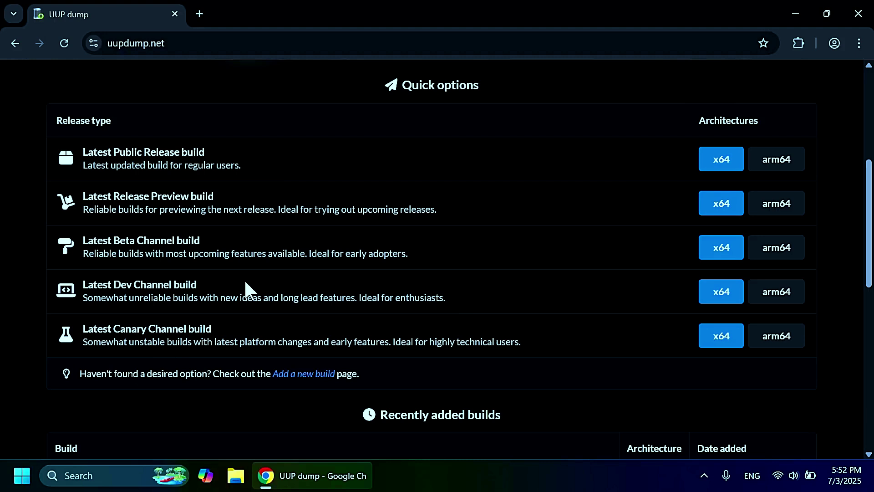
click(721, 293)
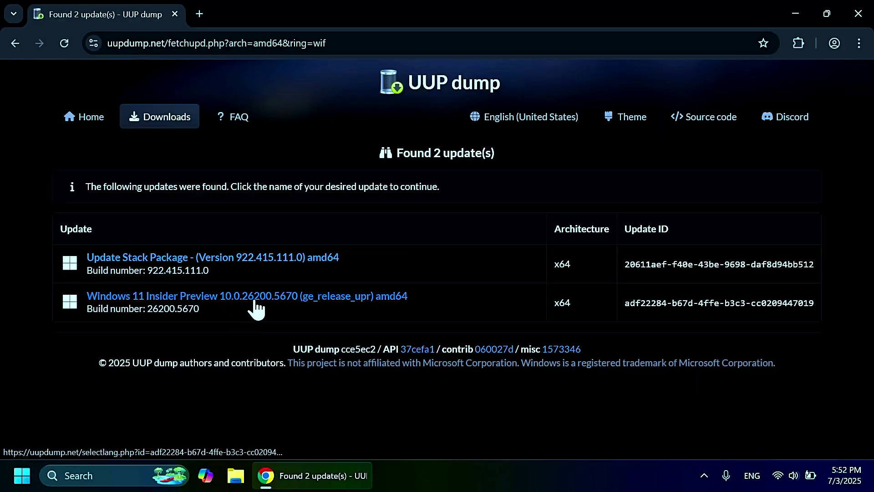
click(290, 301)
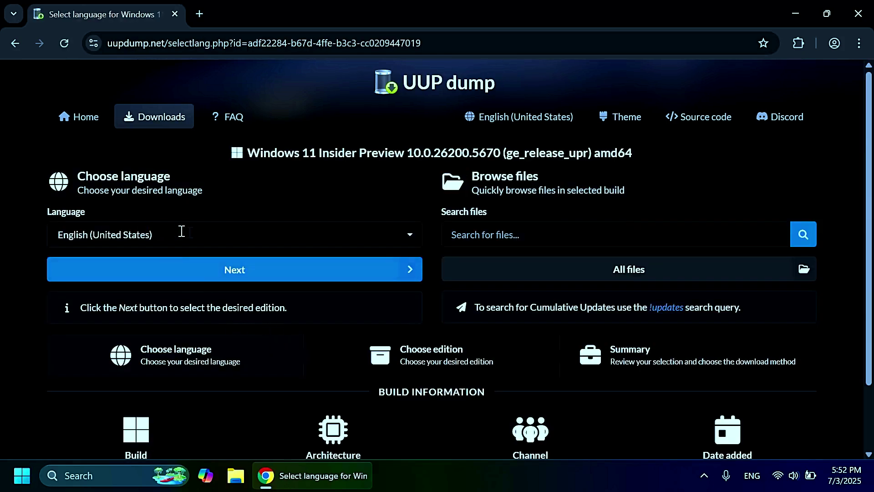
Keep English (United States), untick Windows Home, and create the ISO conversion download package.
click(206, 277)
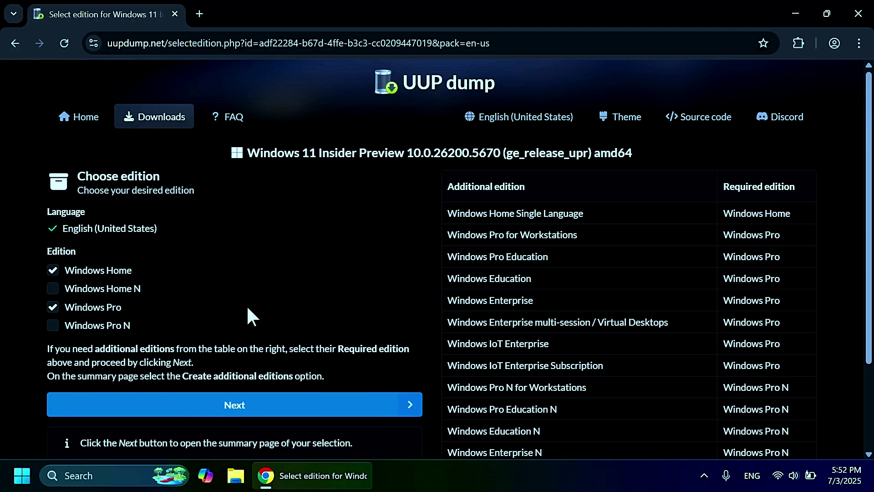
scroll(248, 309, down, 2)
click(90, 205)
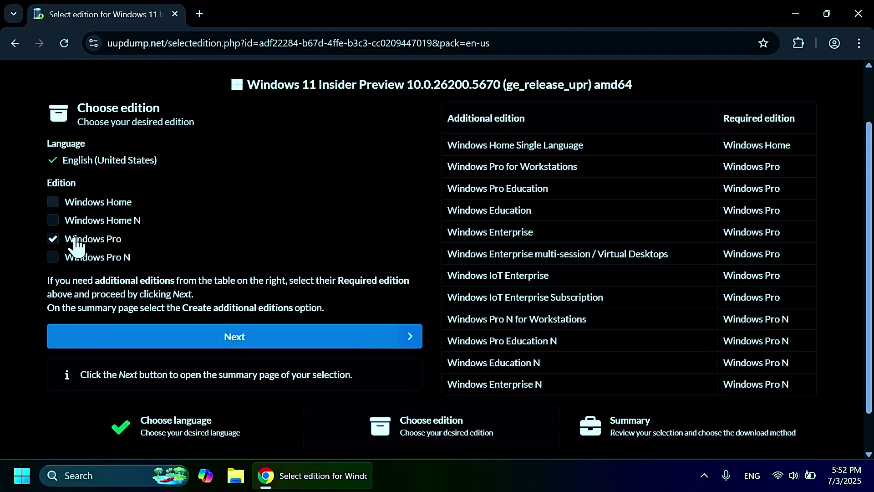
click(226, 347)
scroll(268, 298, down, 4)
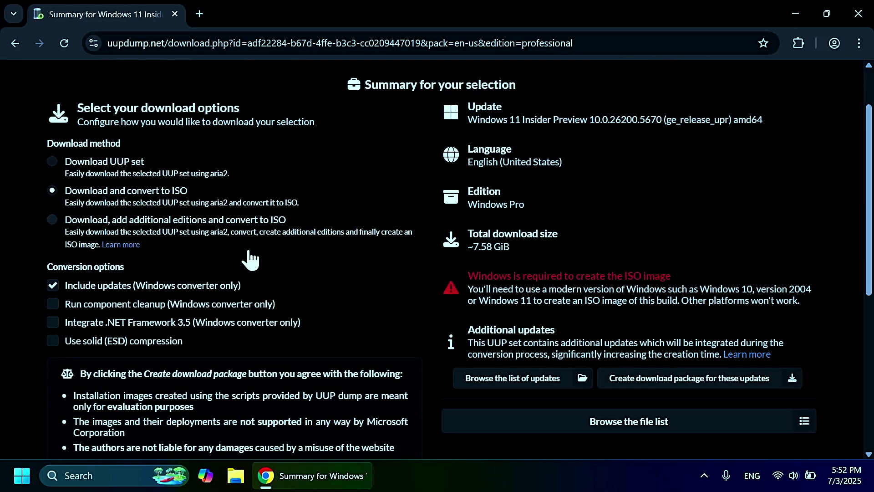
click(230, 354)
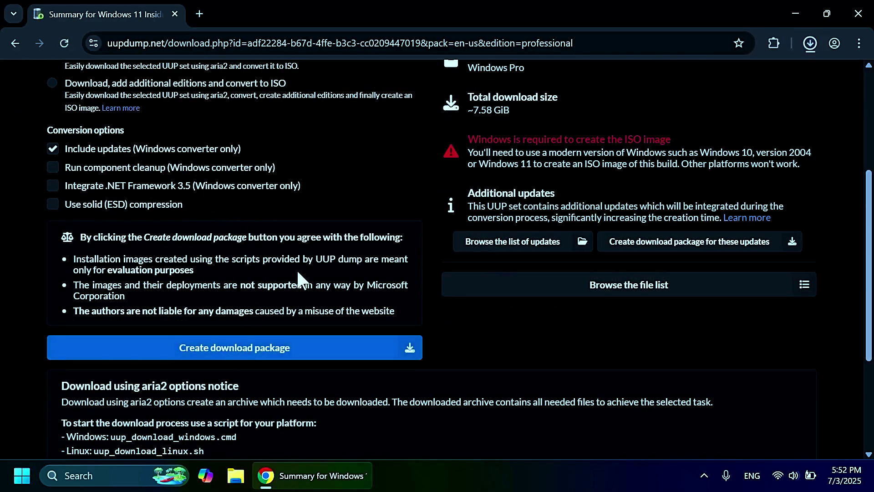
Start extracting the downloaded zip and create a Desktop folder named 'windows 11 25h2' as destination.
click(719, 84)
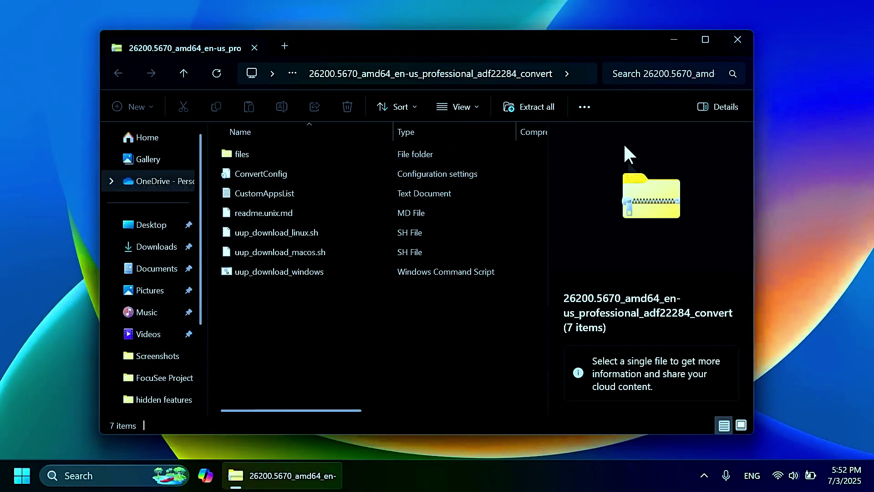
click(528, 106)
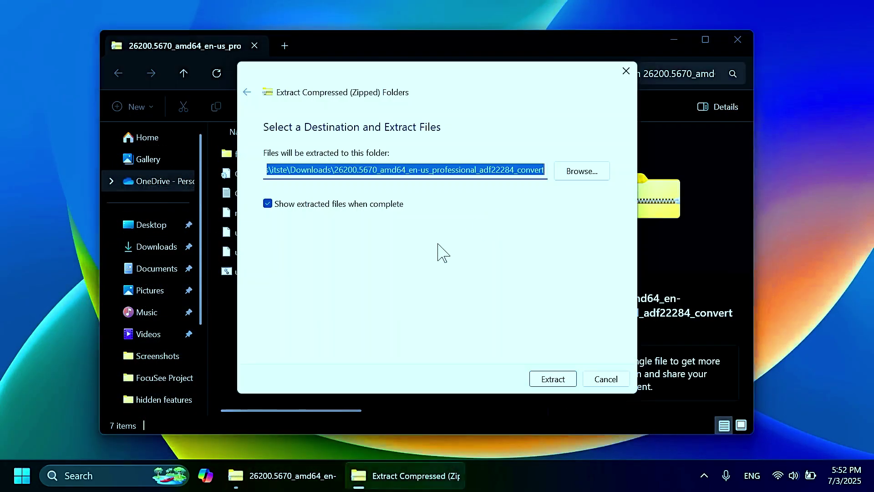
click(578, 177)
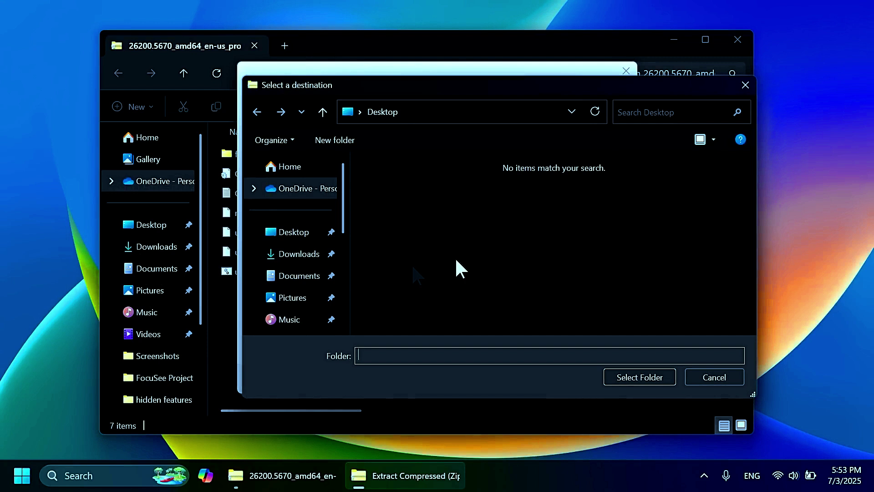
click(284, 233)
right_click(429, 199)
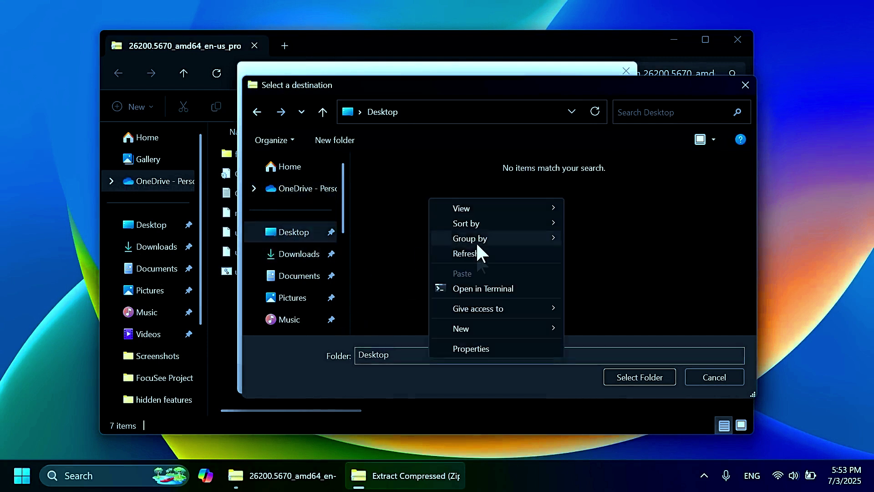
mouse_move(548, 328)
click(596, 330)
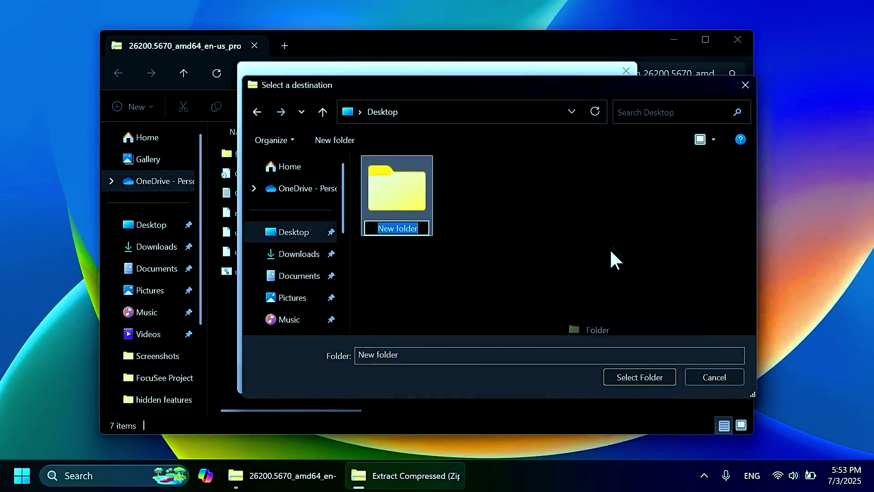
text(windows 11 25h2)
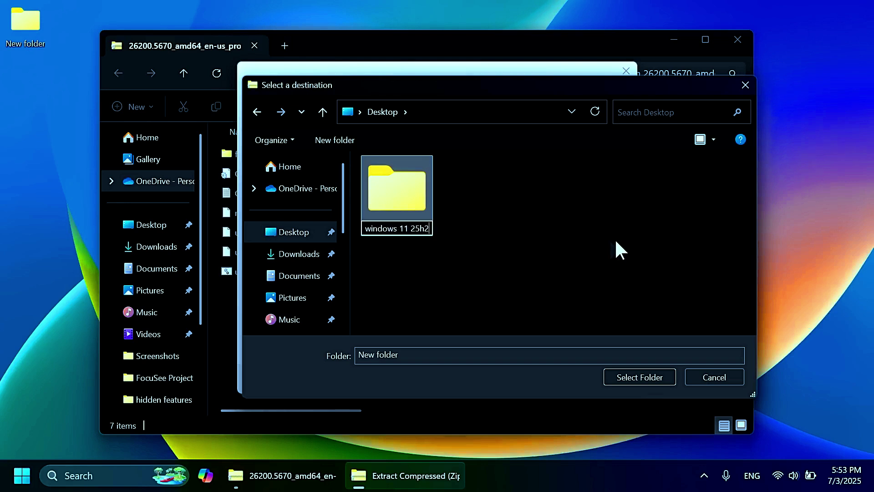
key(Return)
Extract the package into 'windows 11 25h2' and close both Explorer windows.
click(639, 378)
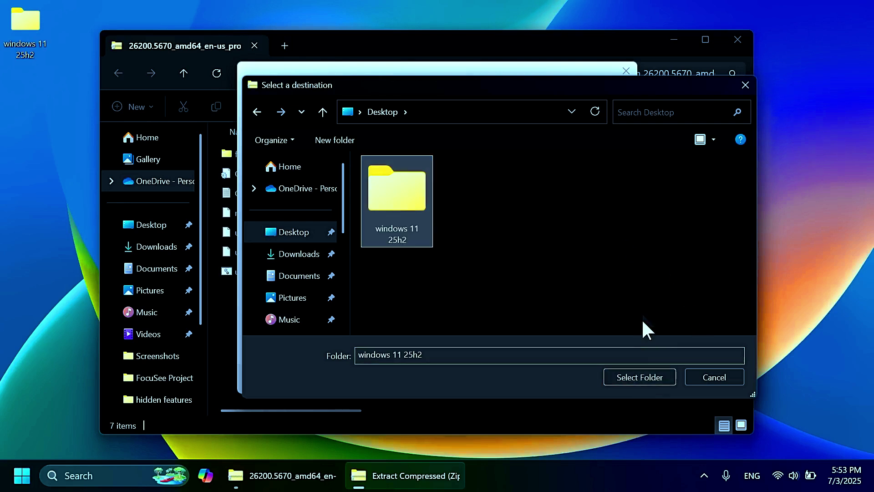
click(559, 380)
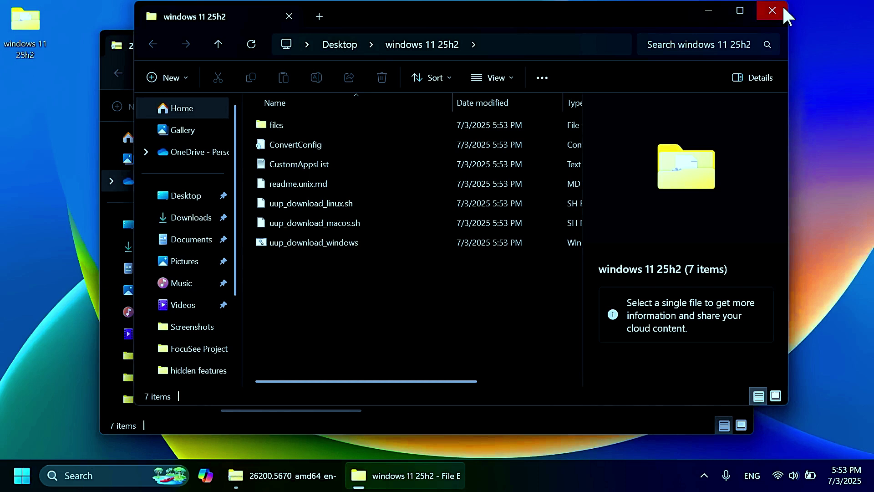
click(772, 10)
click(736, 41)
Open the 'windows 11 25h2' folder and try running uup_download_windows as administrator.
double_click(18, 19)
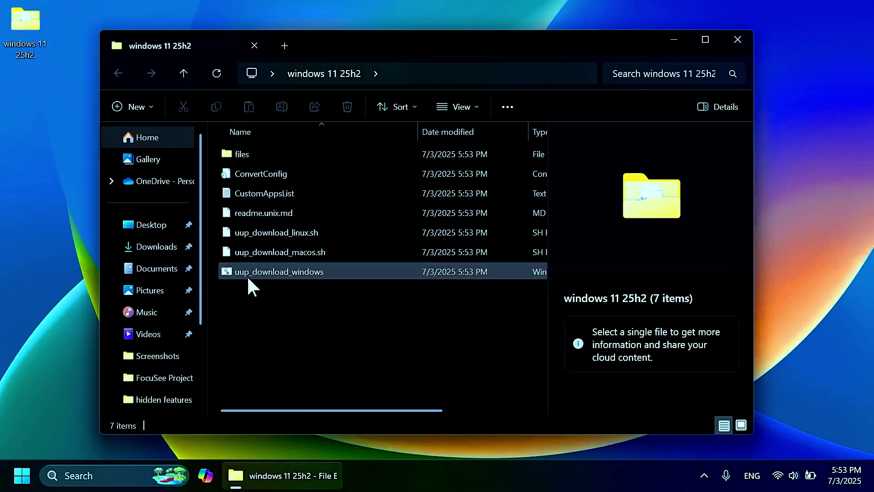
right_click(288, 272)
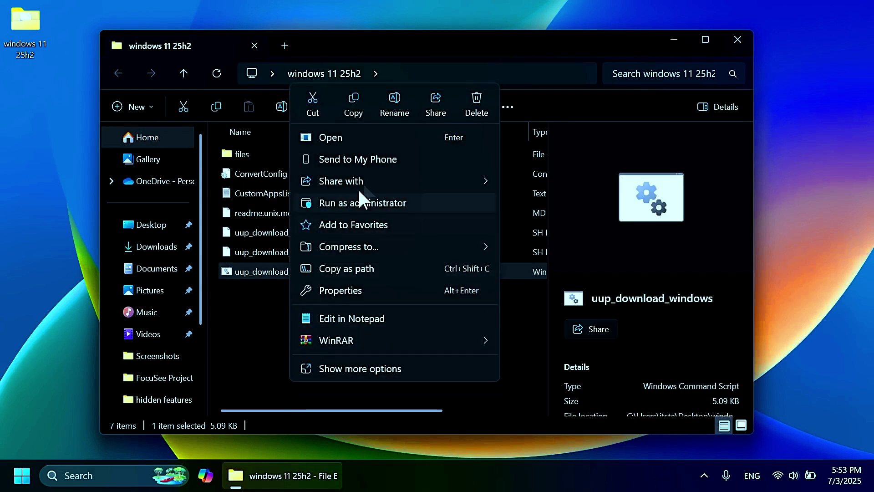
click(369, 206)
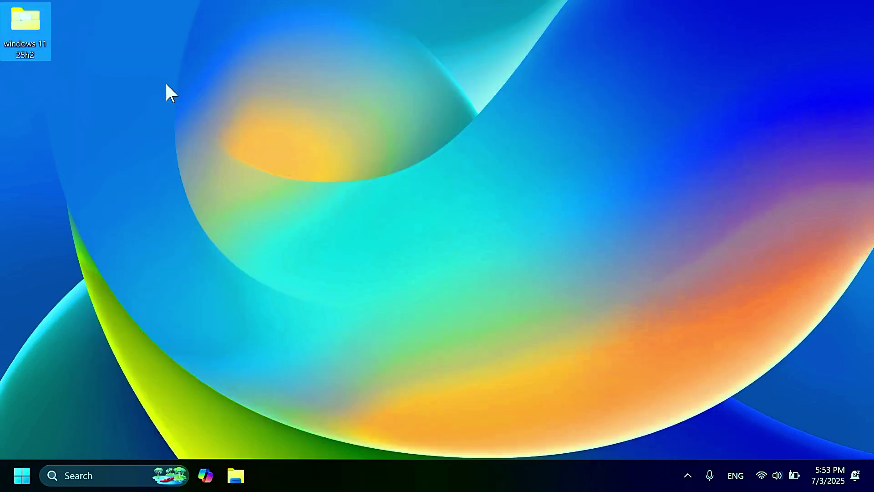
Rename the desktop folder to 'windows25h2' with no spaces.
key(F2)
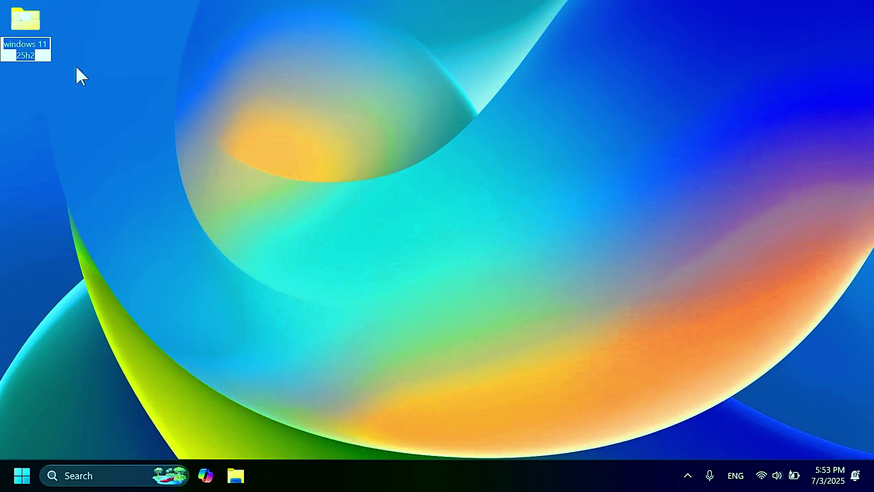
click(38, 44)
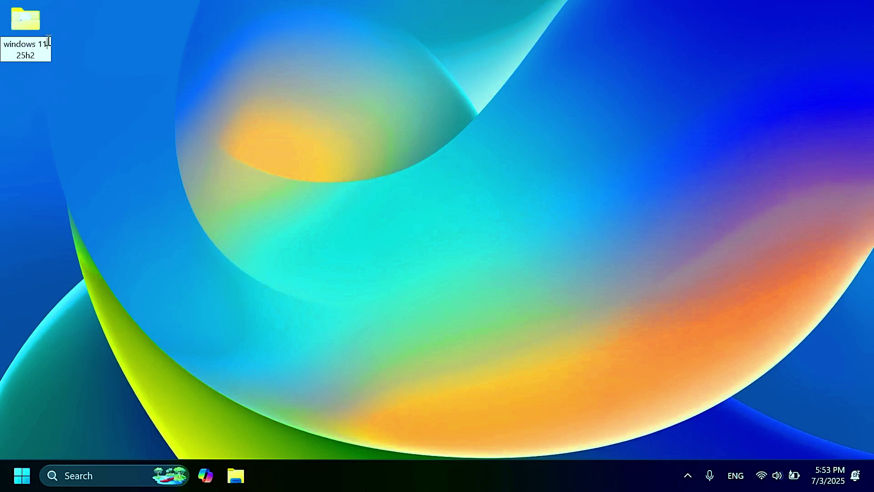
key(Delete)
key(Delete)
key(Delete)
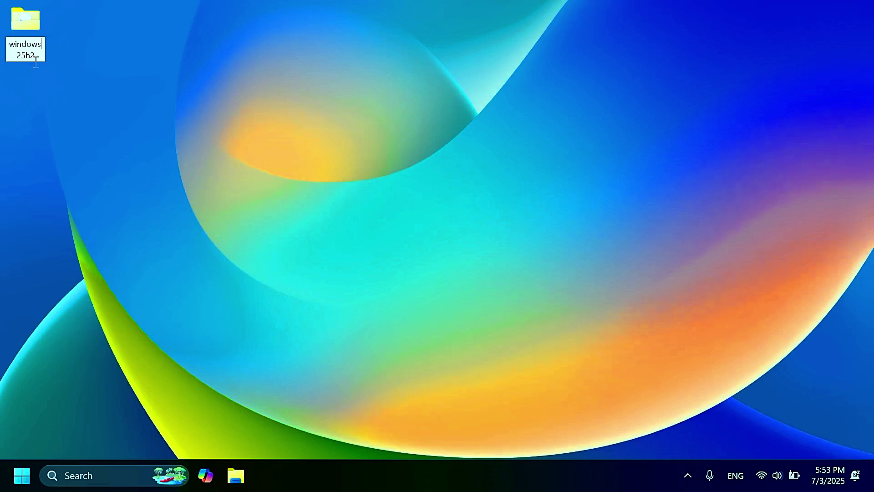
key(BackSpace)
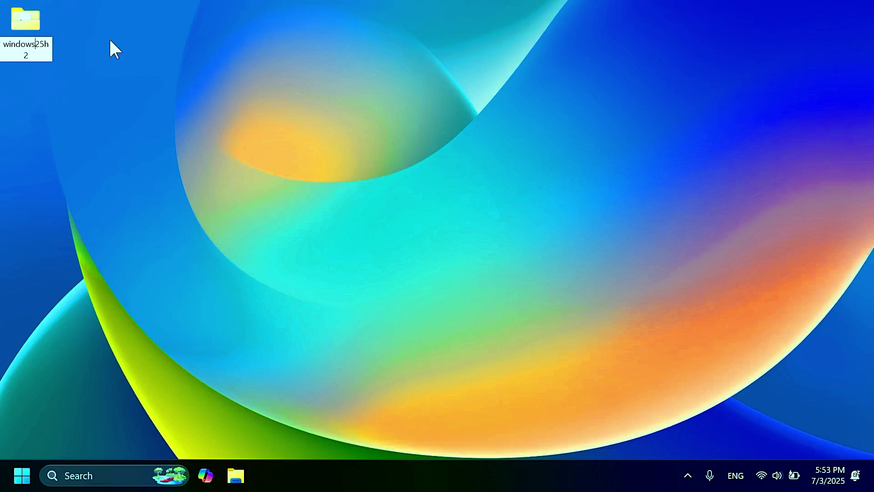
click(110, 40)
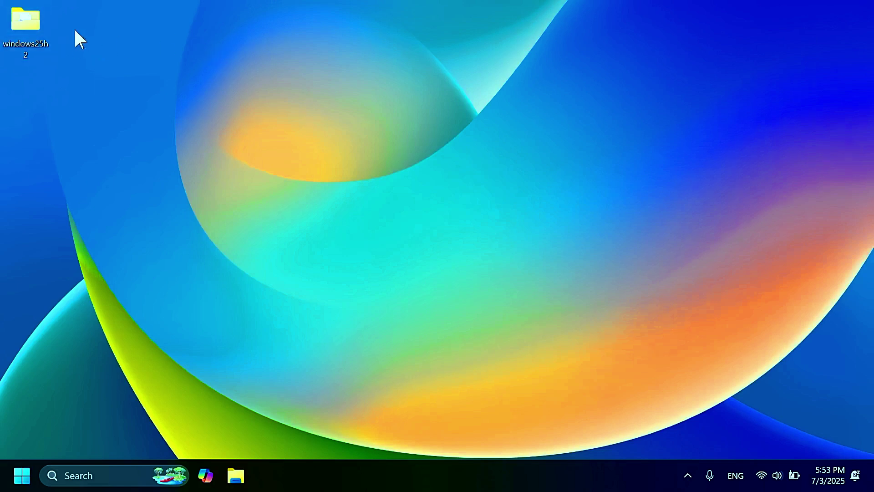
Open the windows25h2 folder and run uup_download_windows as administrator.
double_click(32, 32)
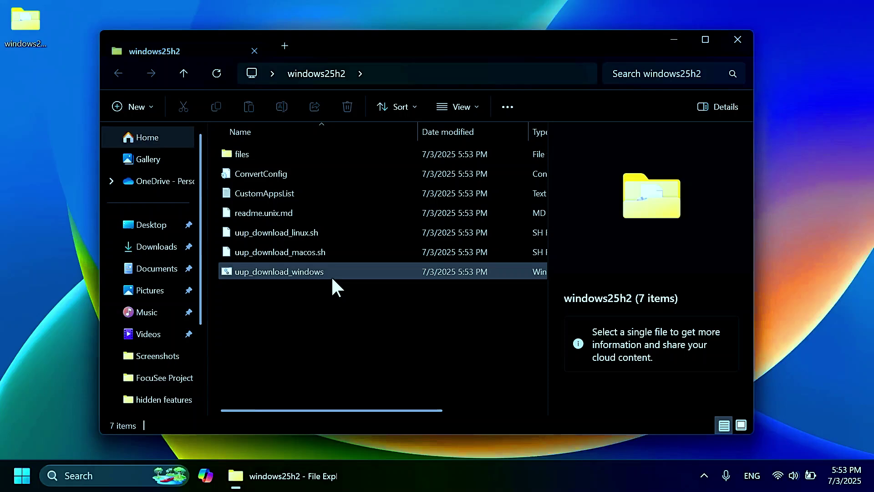
click(296, 272)
right_click(296, 274)
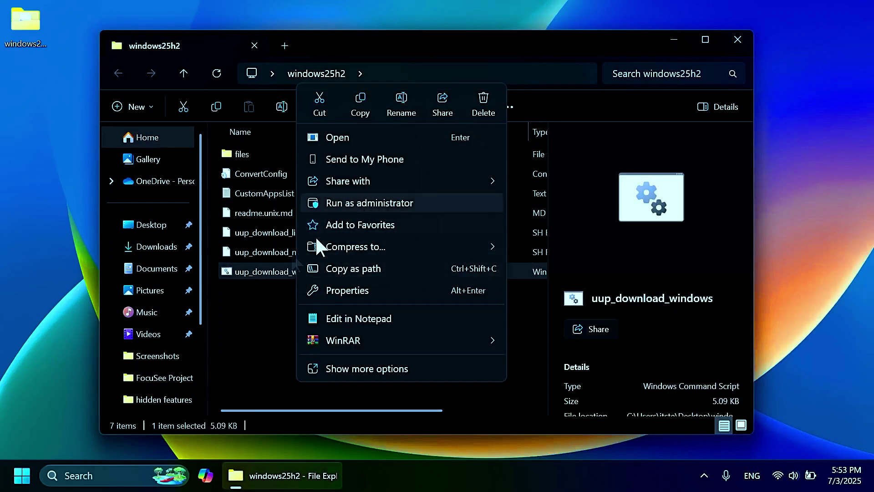
click(349, 204)
Answer the console's security warning with R to run the script once.
click(306, 264)
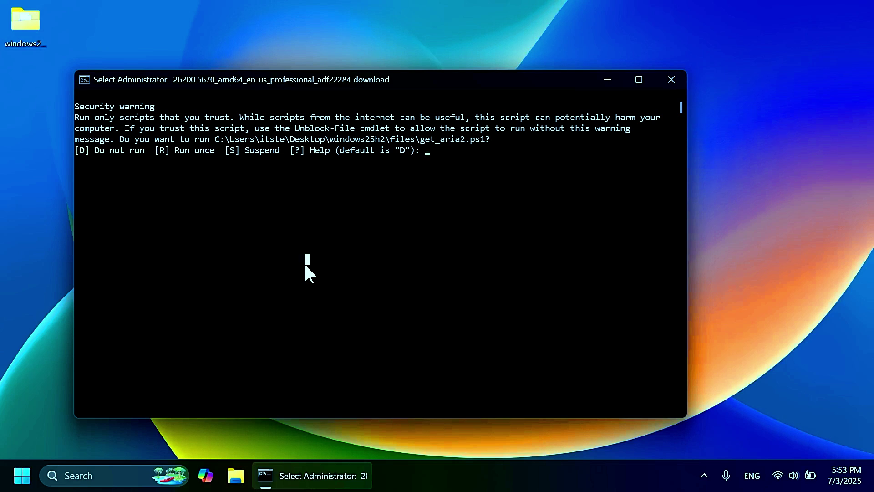
key(Escape)
text(r)
key(Return)
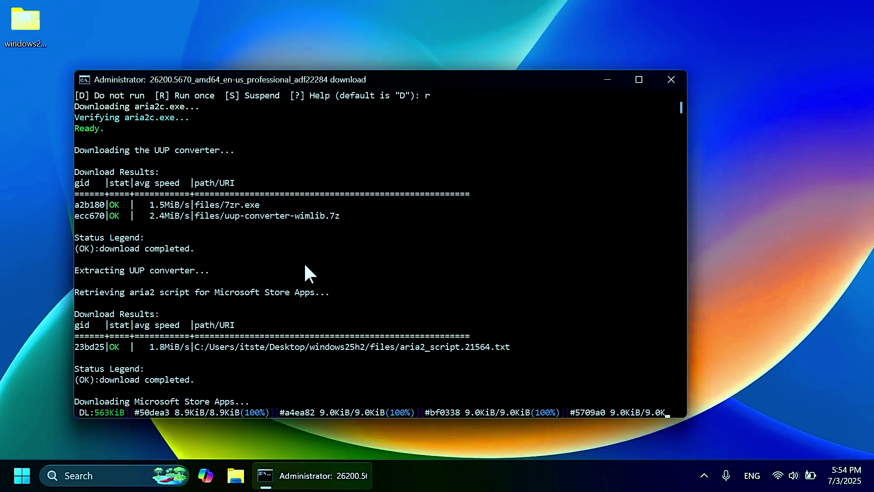
double_click(9, 26)
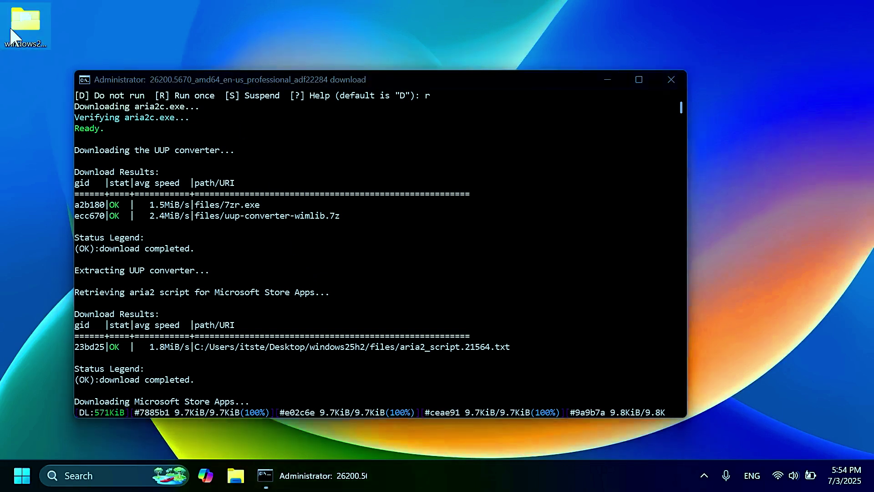
scroll(318, 309, down, 2)
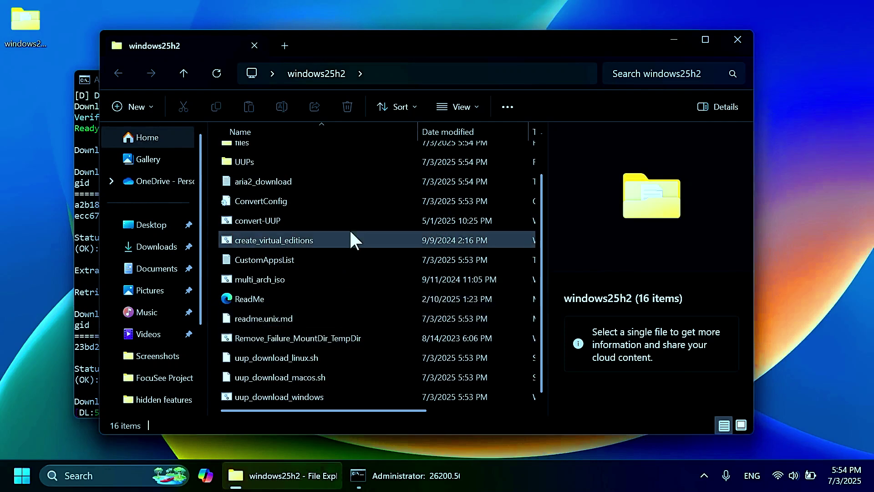
click(737, 39)
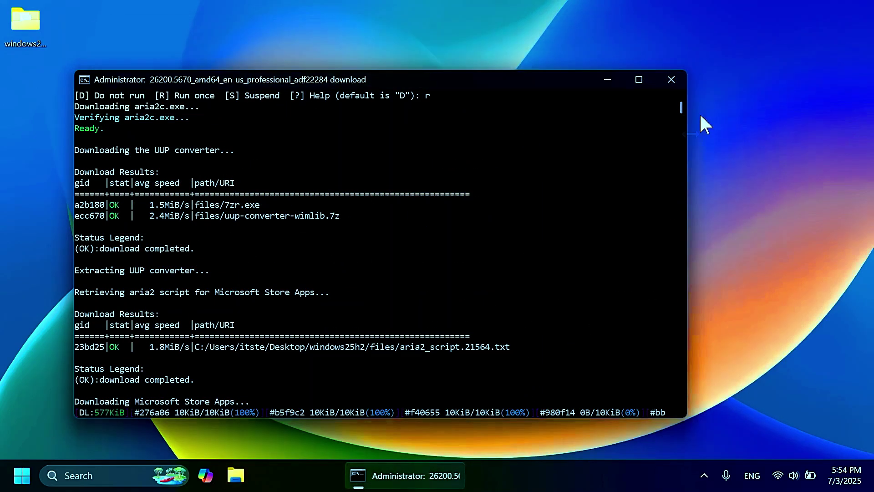